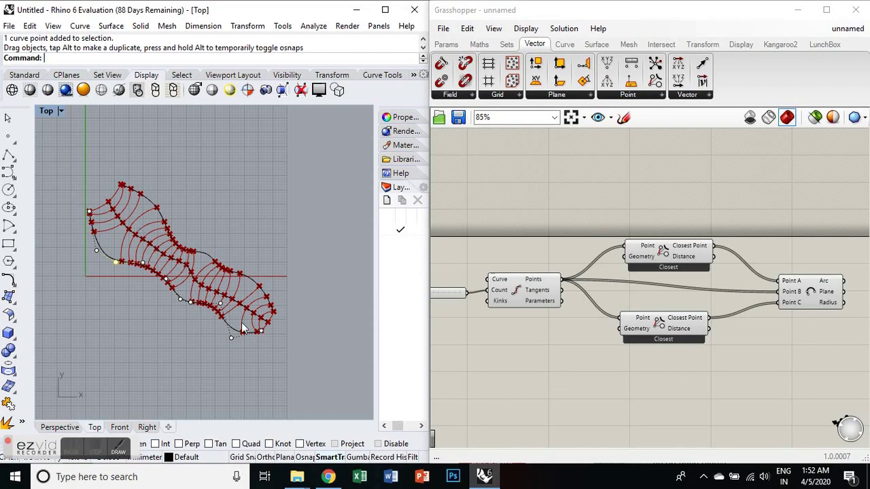
Drag the Count slider feeding Divide Curve up to 43
scroll(243, 330, up, 5)
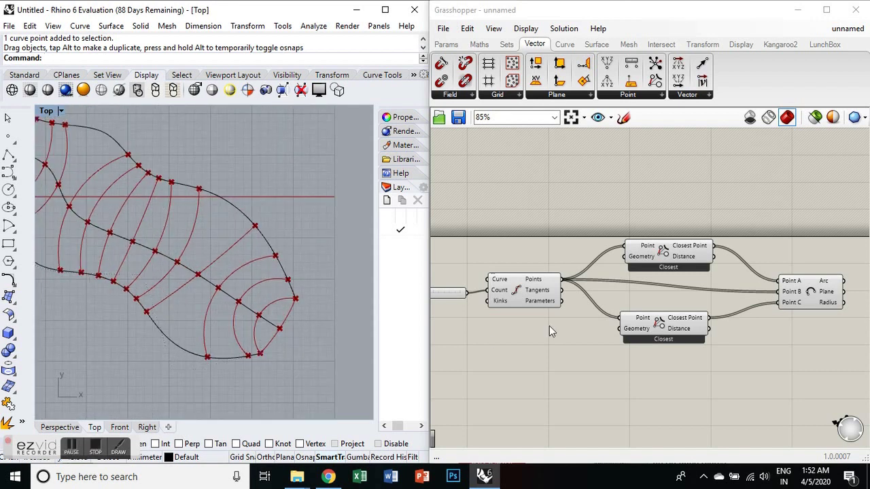
scroll(549, 291, up, 10)
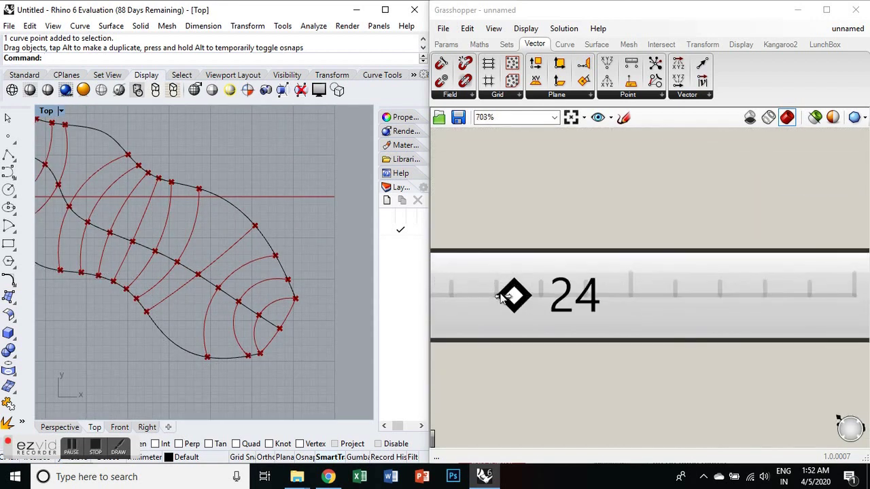
drag(501, 296, 659, 311)
scroll(522, 291, down, 8)
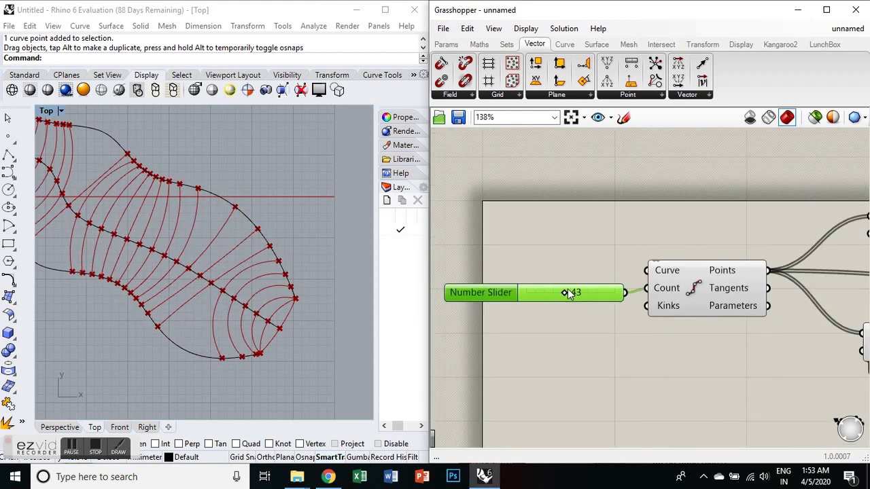
scroll(569, 293, down, 1)
mouse_move(590, 295)
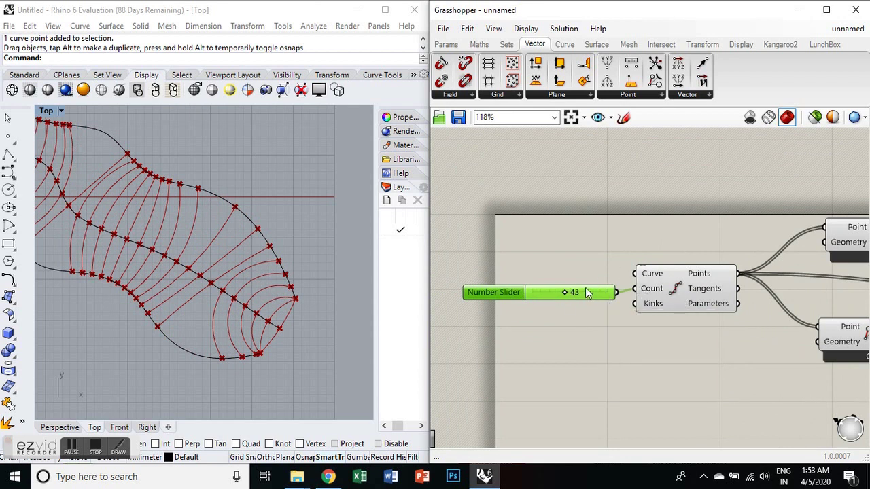
Place a Divide Length component from Curve > Division on the canvas
click(565, 44)
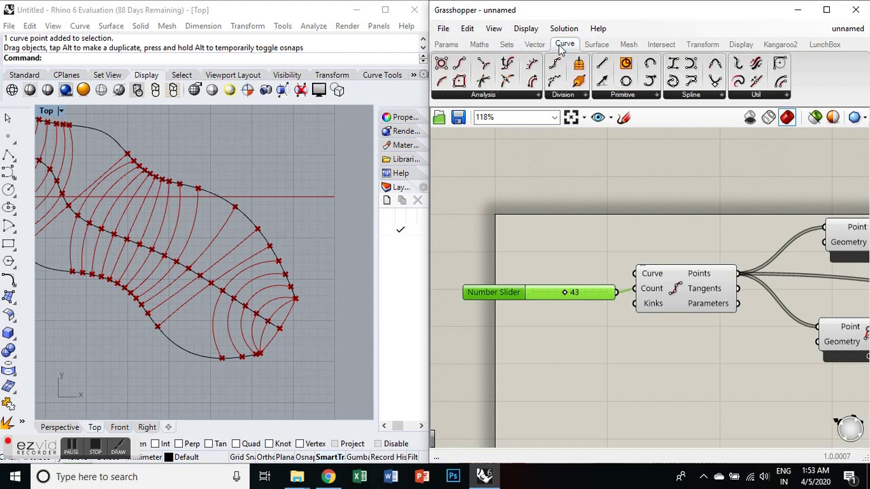
click(586, 96)
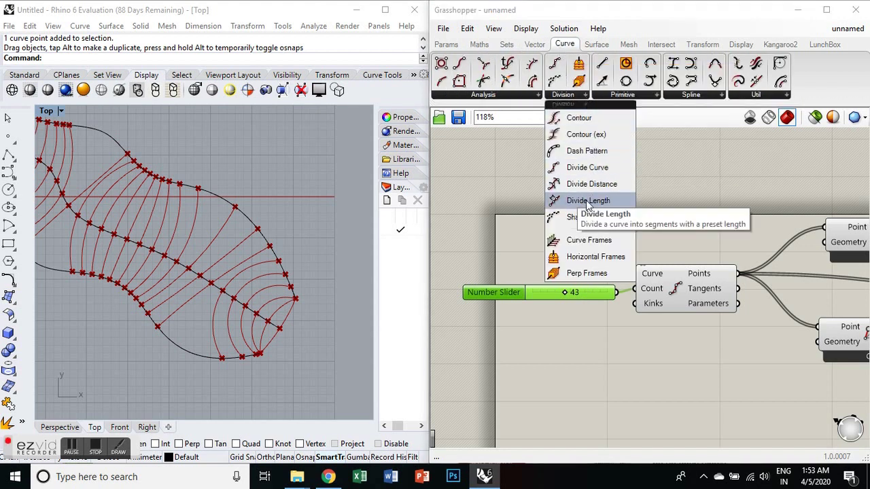
click(588, 201)
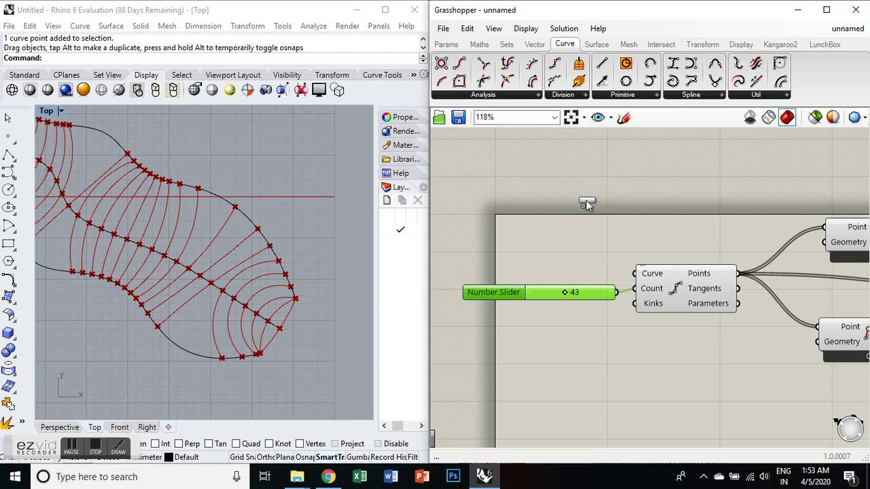
click(681, 383)
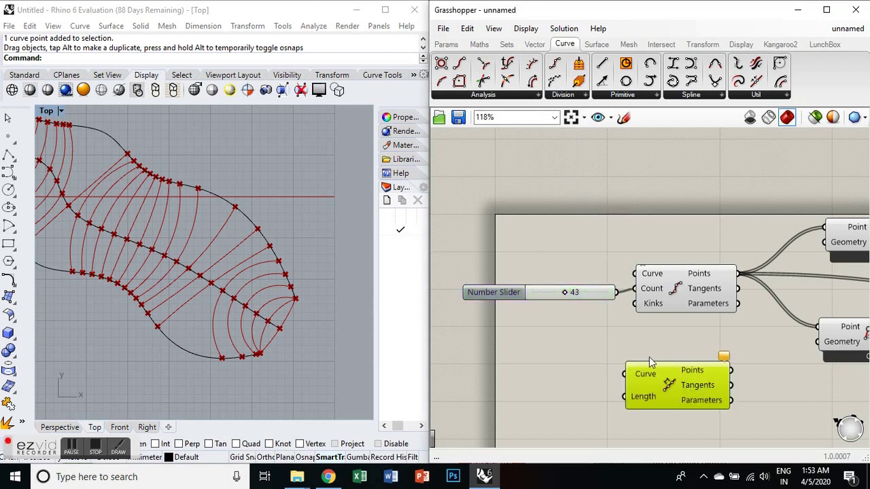
right_drag(825, 469, 710, 370)
scroll(679, 354, up, 1)
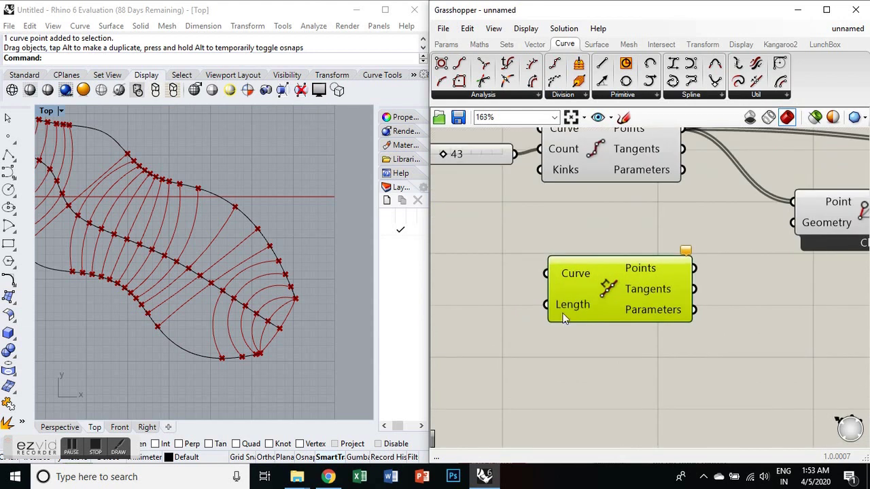
scroll(653, 343, down, 2)
scroll(625, 330, up, 3)
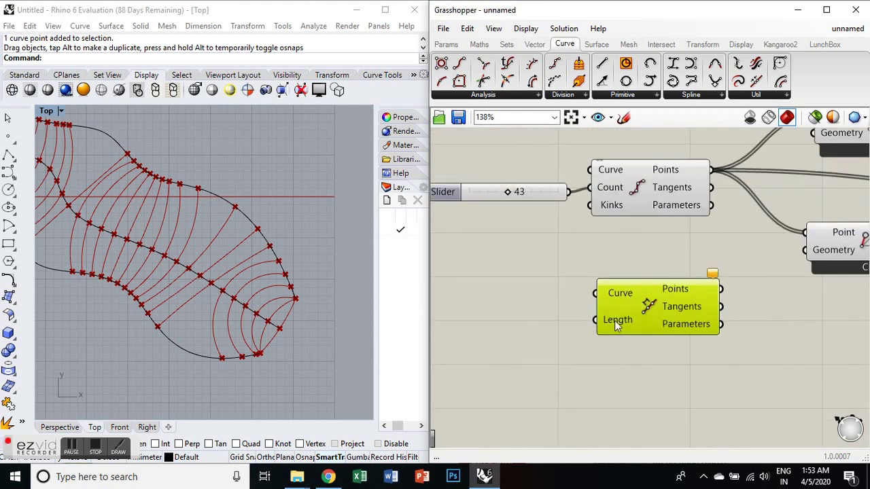
Reference the centre Rhino curve as its Curve input with Set one Curve
right_click(621, 297)
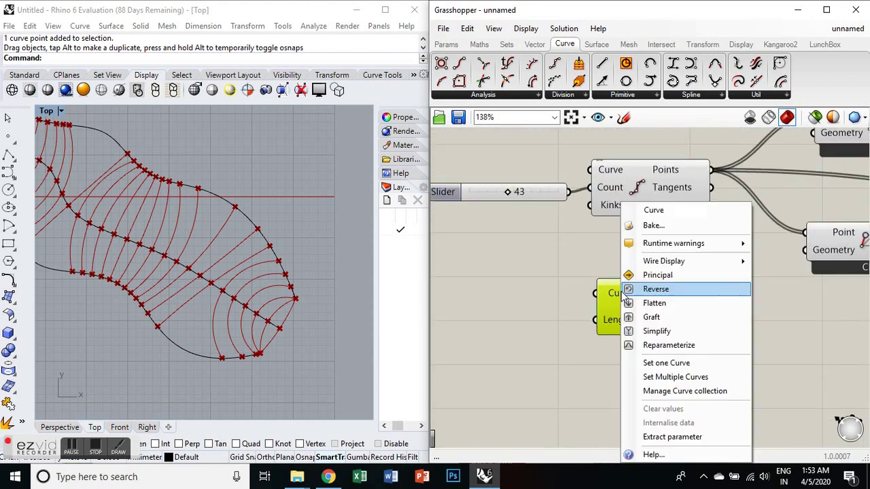
click(653, 364)
click(219, 286)
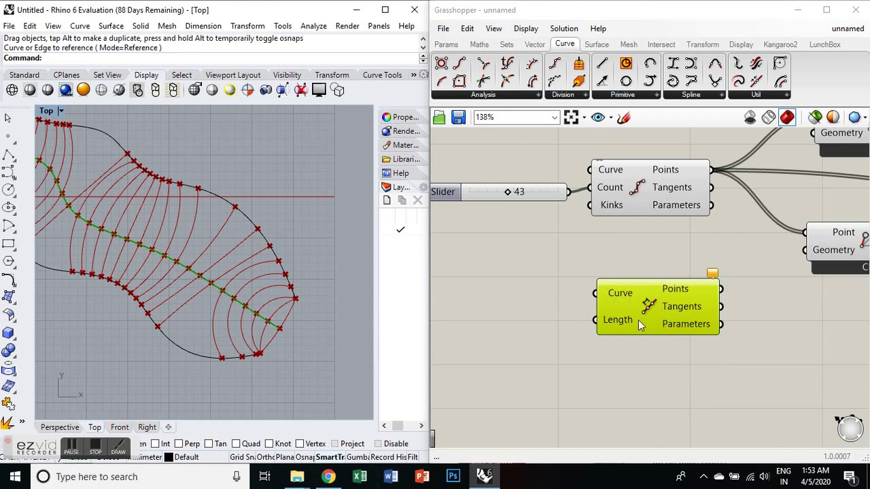
Add a Number Slider and place it beside the Divide Length's Length input
double_click(507, 298)
text(numb)
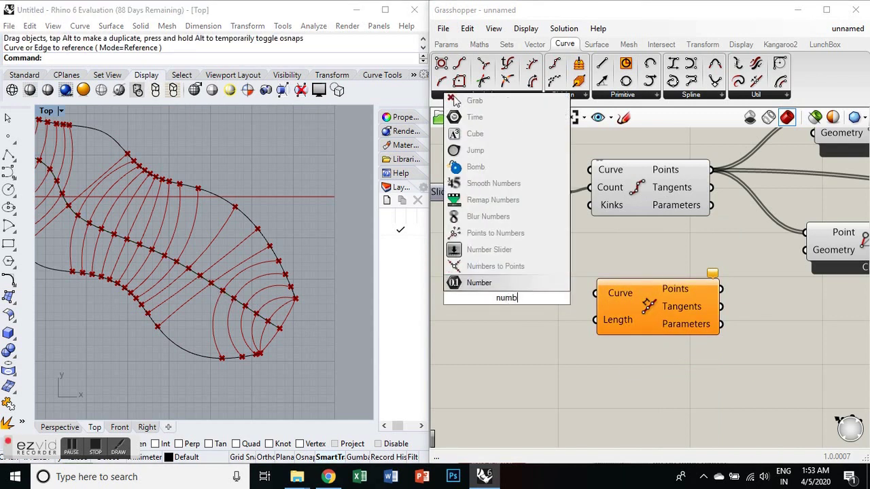
text(er s)
click(505, 250)
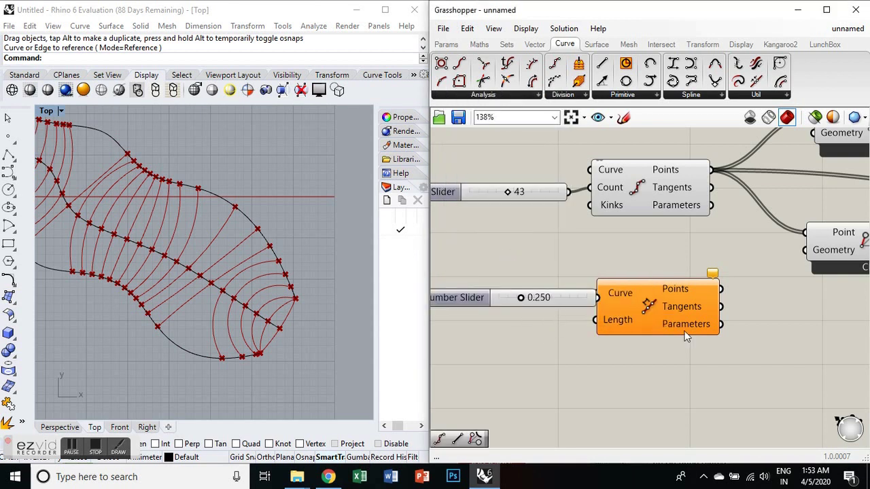
right_drag(503, 299, 557, 307)
drag(557, 307, 531, 333)
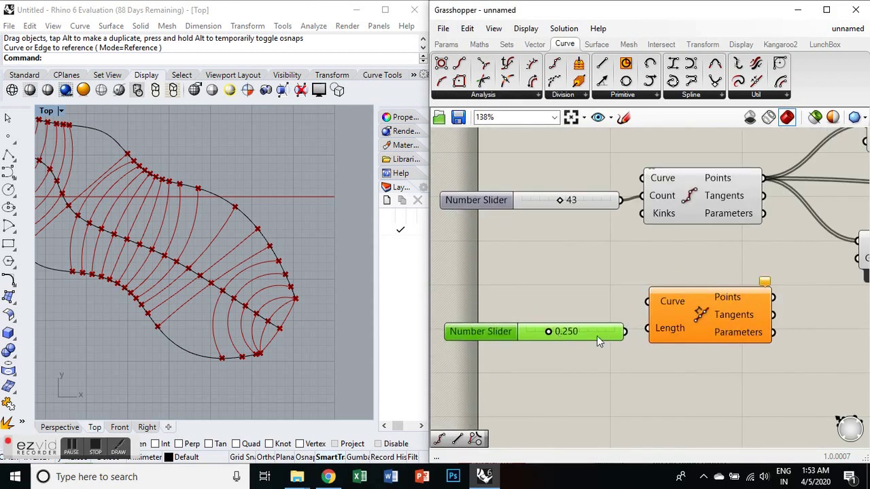
Set the slider's range to minimum 0.5 and maximum 20 in its settings editor
right_click(574, 331)
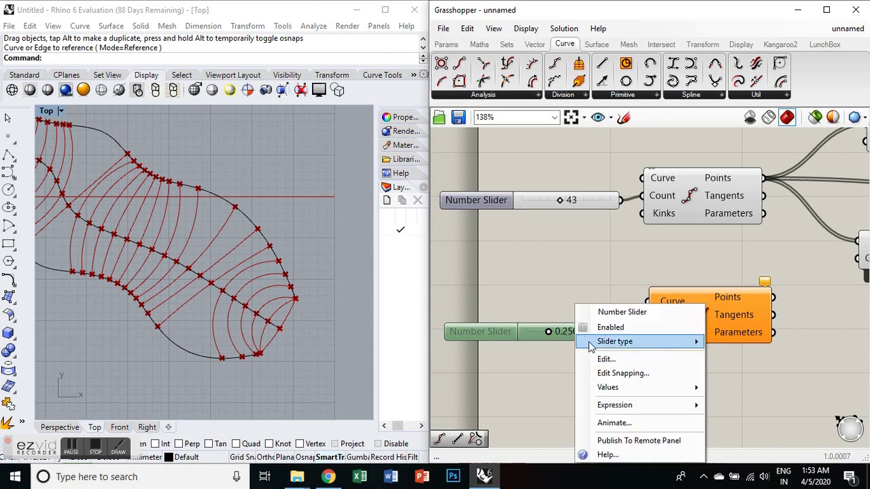
key(Escape)
right_click(579, 331)
click(598, 358)
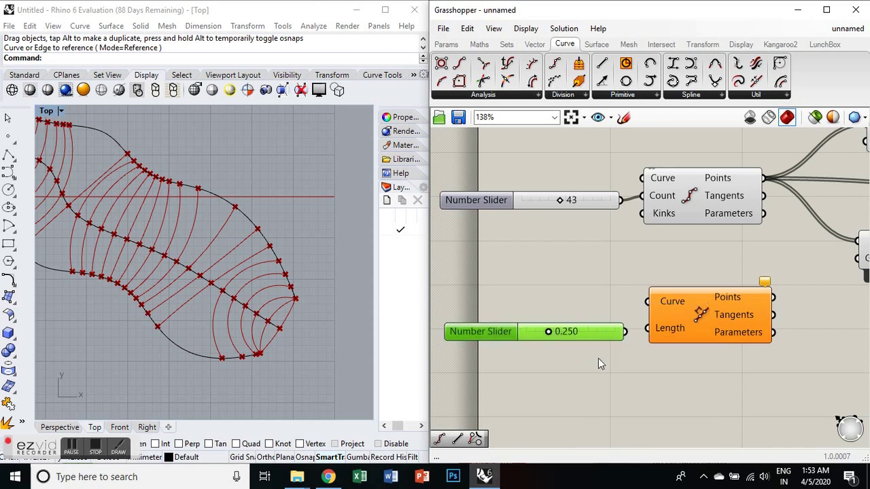
double_click(642, 348)
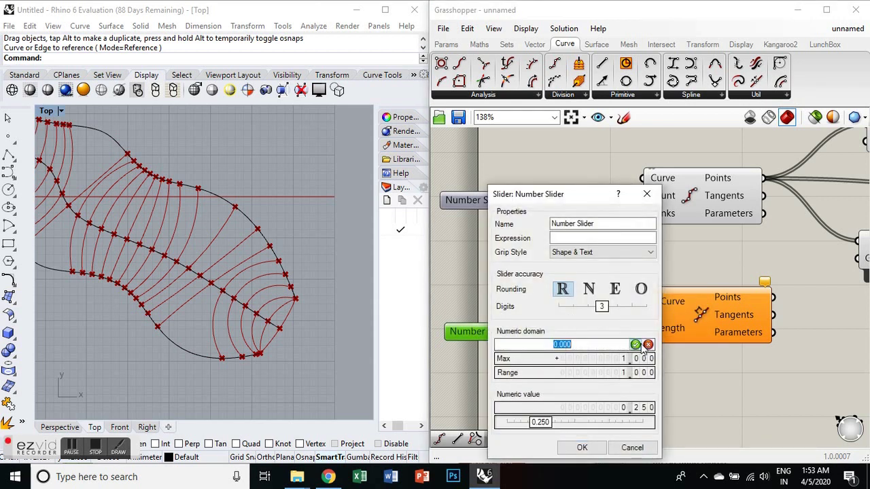
text(0.5)
key(Return)
double_click(604, 358)
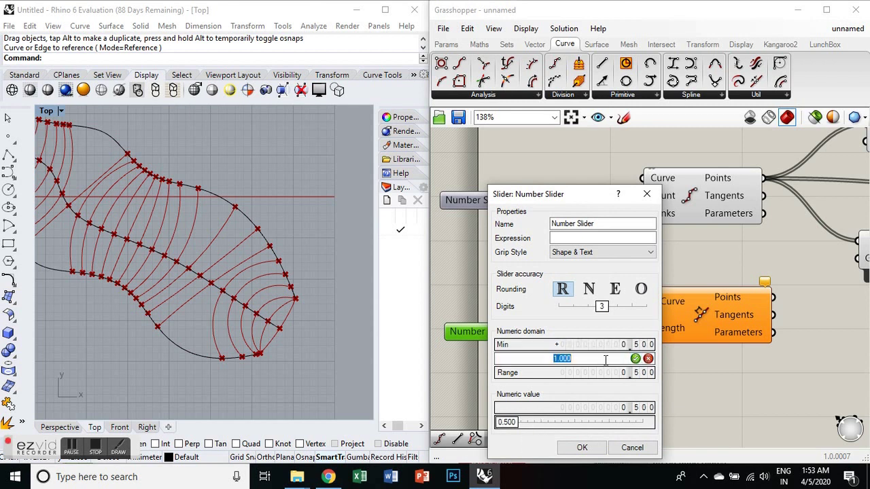
text(20)
click(636, 358)
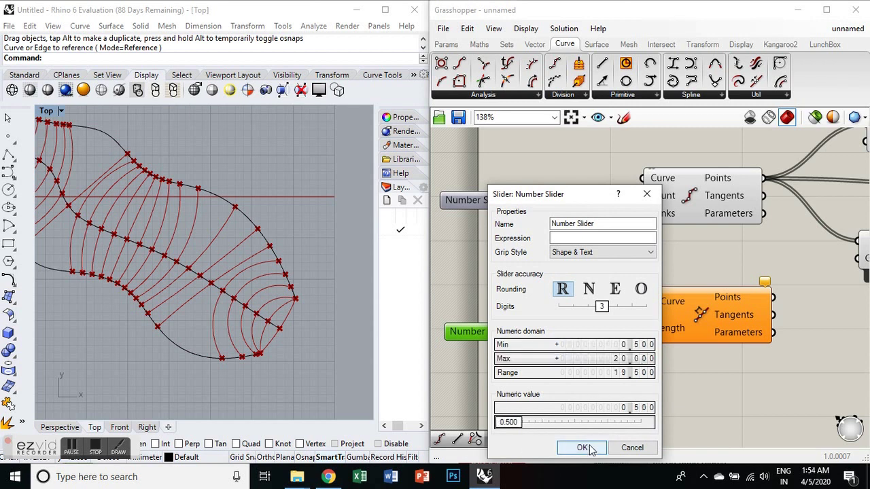
Apply the slider settings and set the slider value to 3.514
click(582, 447)
scroll(577, 365, up, 8)
drag(450, 292, 466, 288)
scroll(515, 328, up, 2)
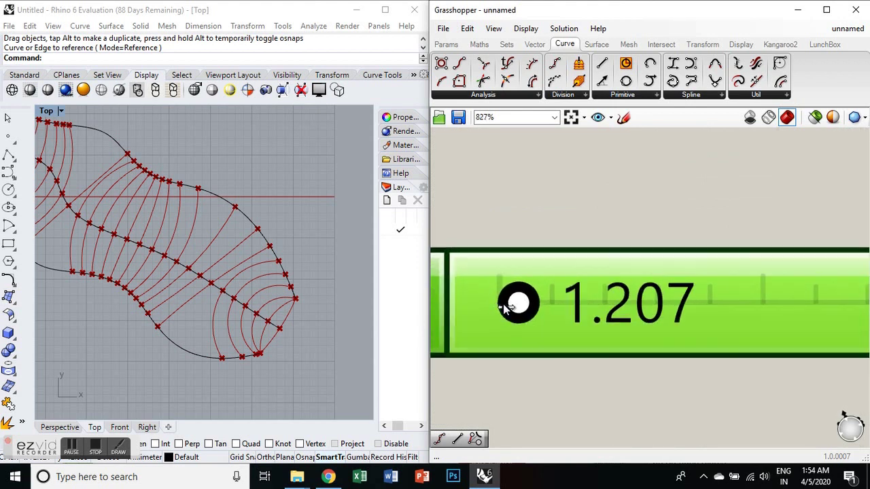
drag(514, 328, 541, 326)
Wire the slider's output into the Divide Length component's Length input
scroll(516, 331, down, 8)
scroll(506, 327, down, 3)
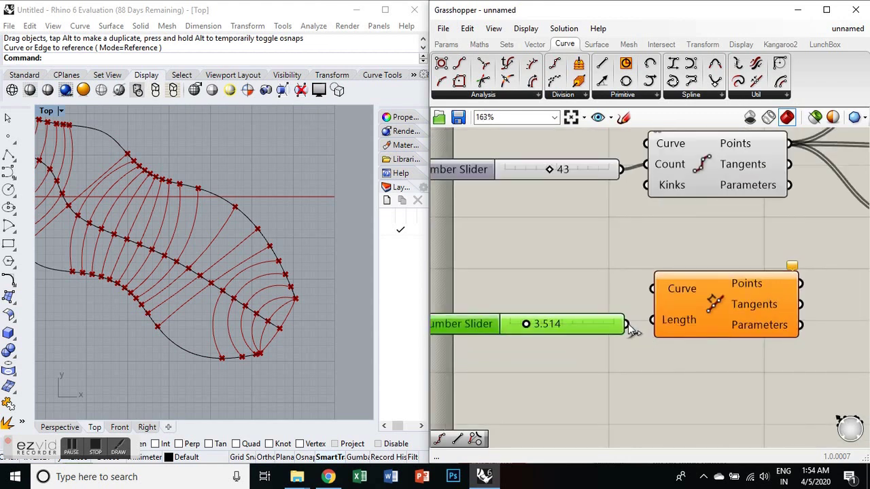
drag(624, 324, 653, 320)
scroll(616, 350, down, 2)
click(649, 190)
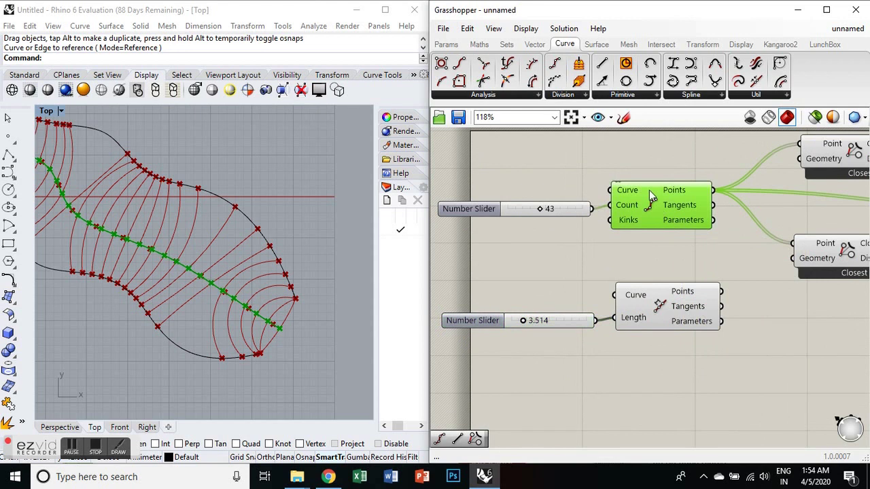
right_click(652, 211)
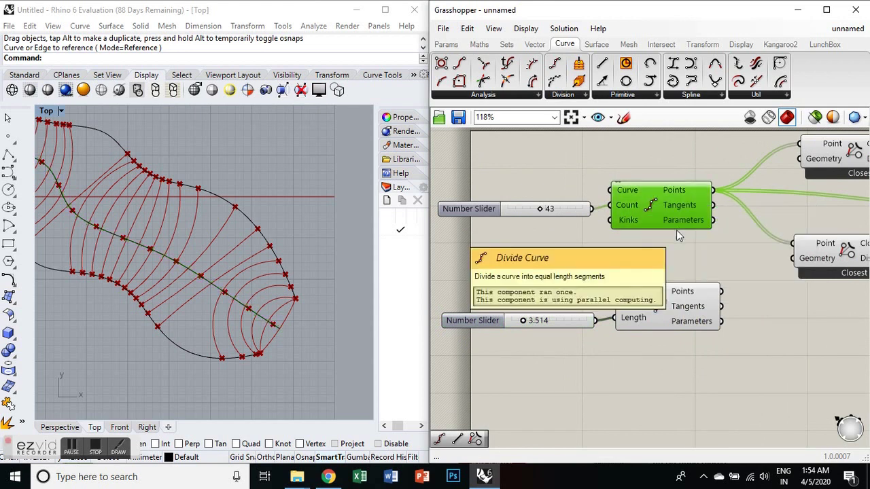
scroll(563, 252, down, 2)
scroll(564, 252, down, 1)
Turn off preview for both Closest Point components and the Arc component
scroll(767, 253, up, 3)
drag(789, 299, 539, 174)
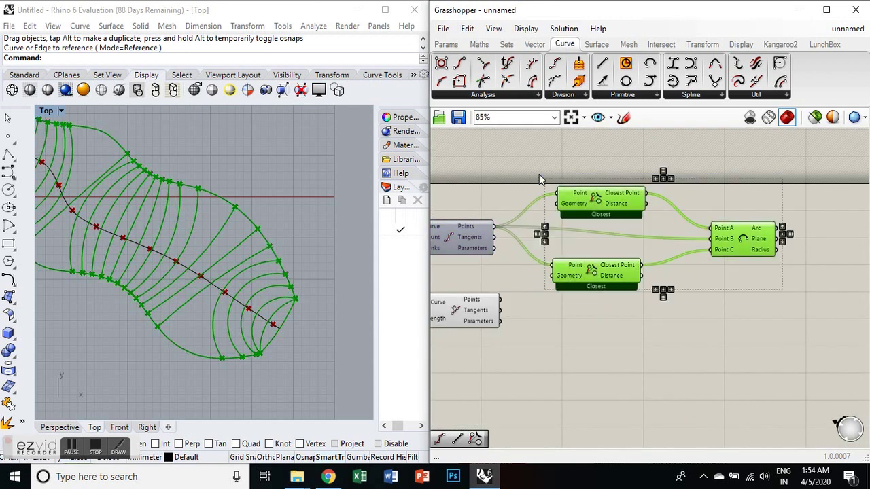
middle_click(591, 199)
click(624, 174)
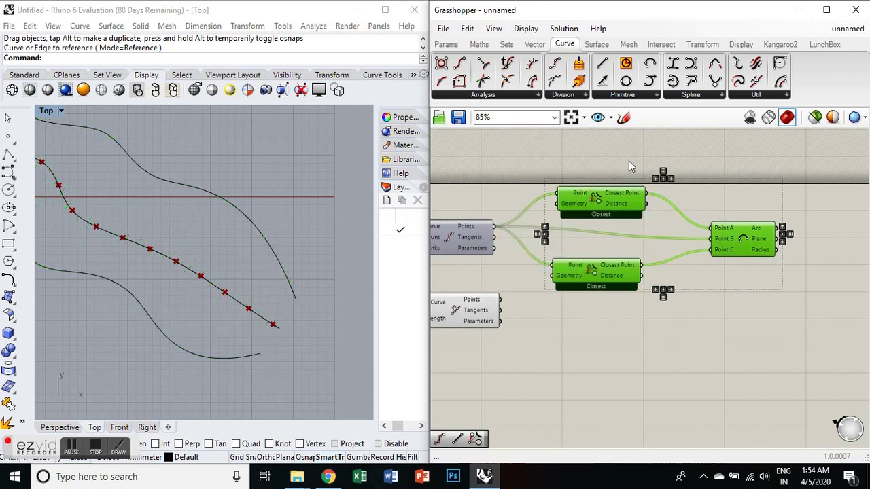
Move Divide Length to the right and select the Divide, Closest Point and Arc components
right_drag(678, 227, 758, 222)
scroll(516, 291, up, 1)
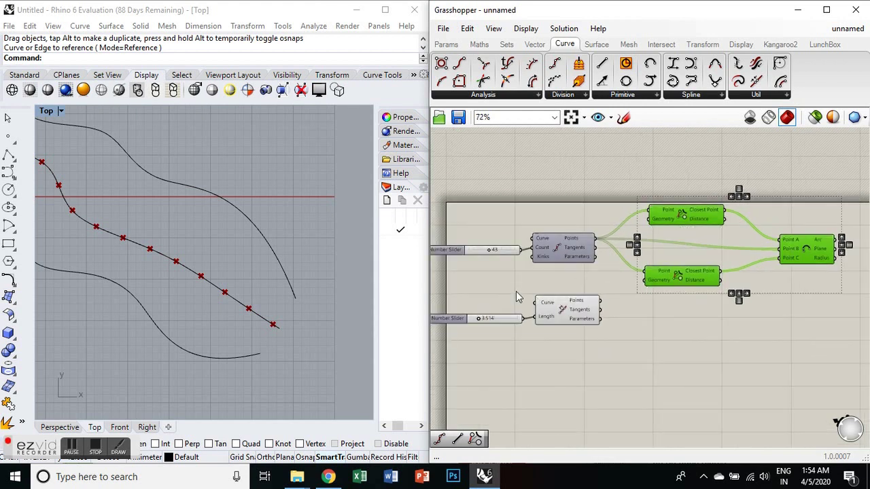
drag(537, 302, 607, 323)
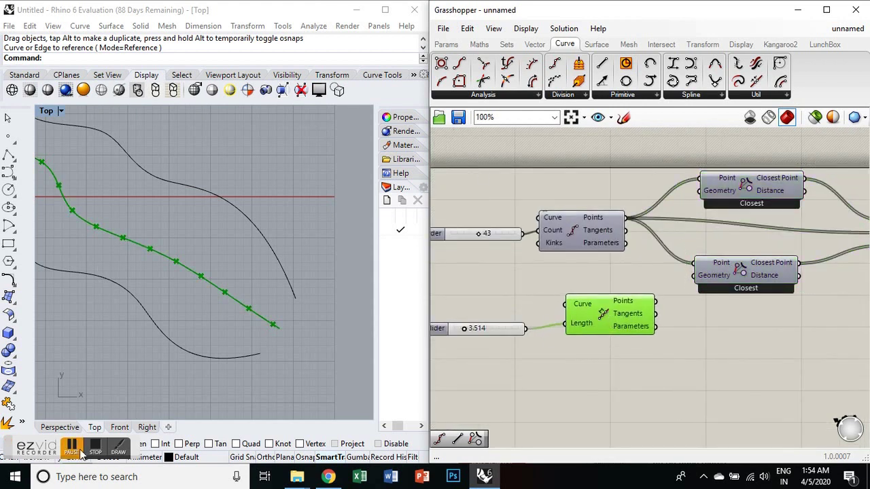
scroll(767, 265, down, 3)
scroll(767, 265, up, 1)
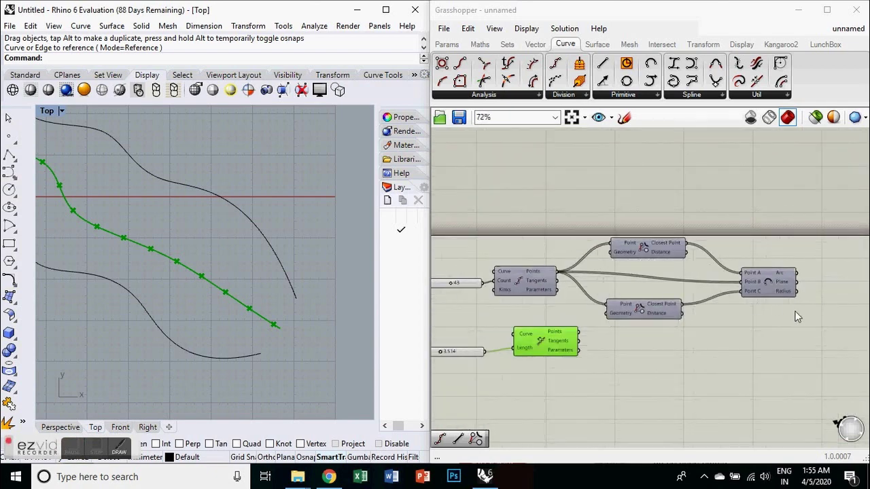
drag(796, 315, 500, 228)
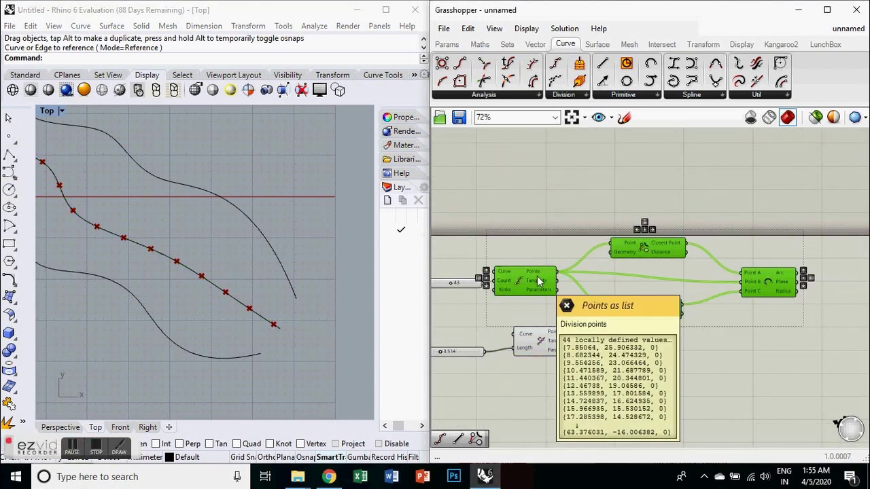
Turn the arc preview back on and shift Divide Length slightly left
middle_click(537, 280)
click(563, 251)
scroll(619, 347, down, 2)
scroll(619, 347, up, 4)
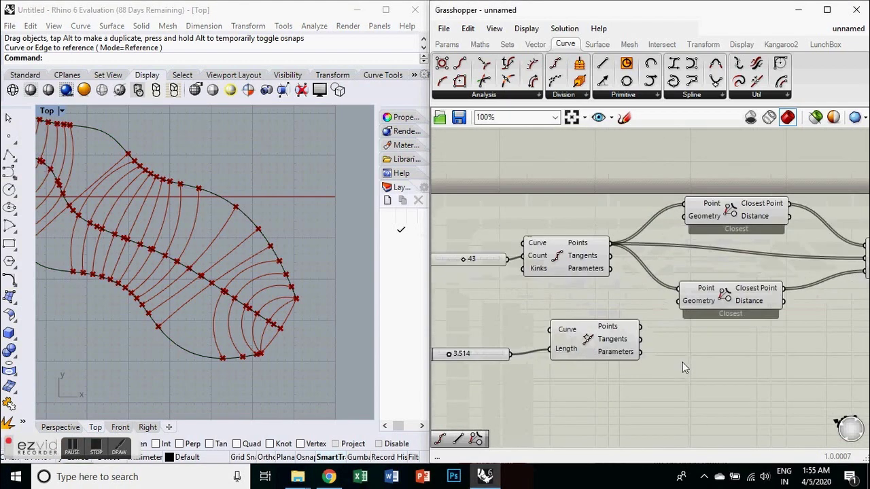
scroll(595, 338, up, 1)
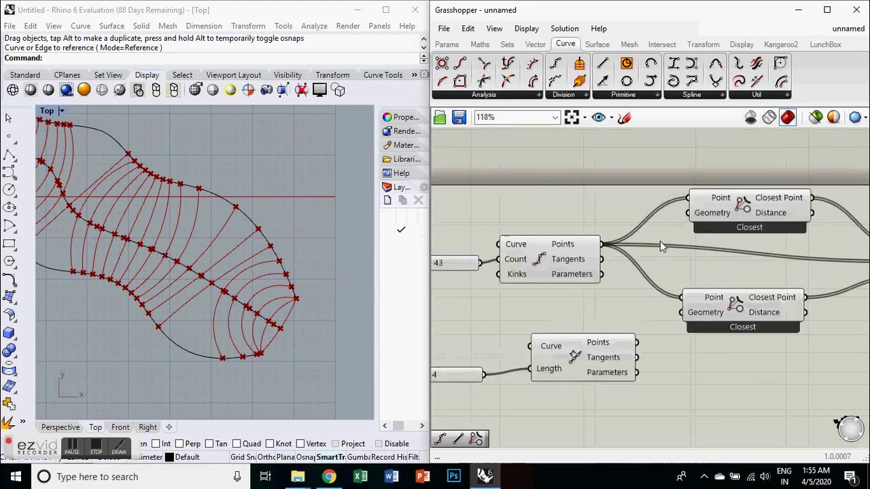
drag(601, 359, 571, 359)
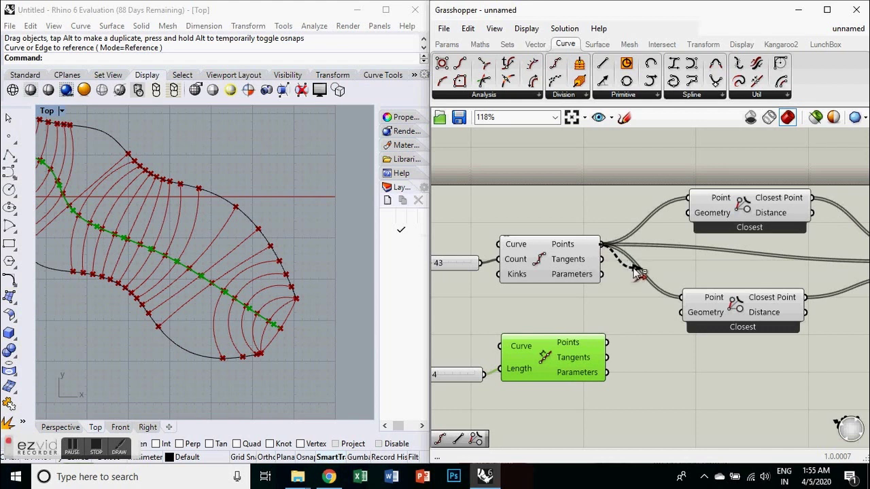
Move all point wires onto Divide Length's Points output and shift the lower Closest Point down
ctrl+drag(609, 250, 671, 304)
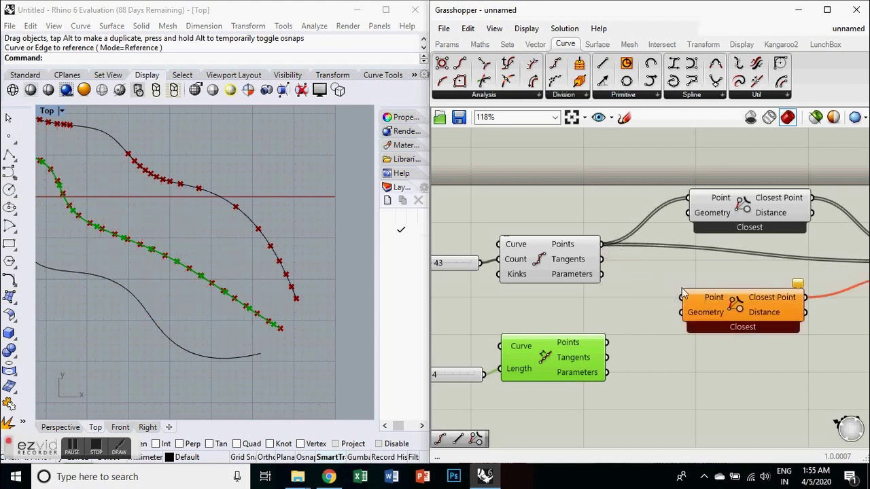
key(ctrl+z)
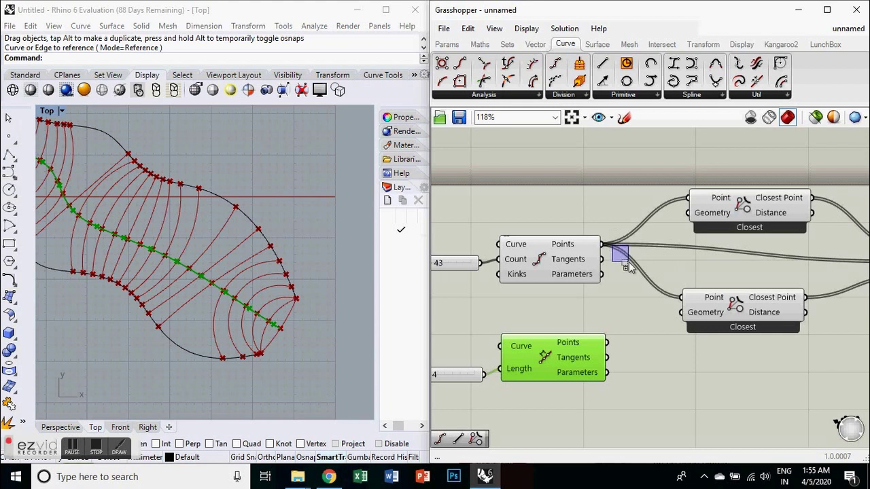
shift+drag(607, 343, 681, 299)
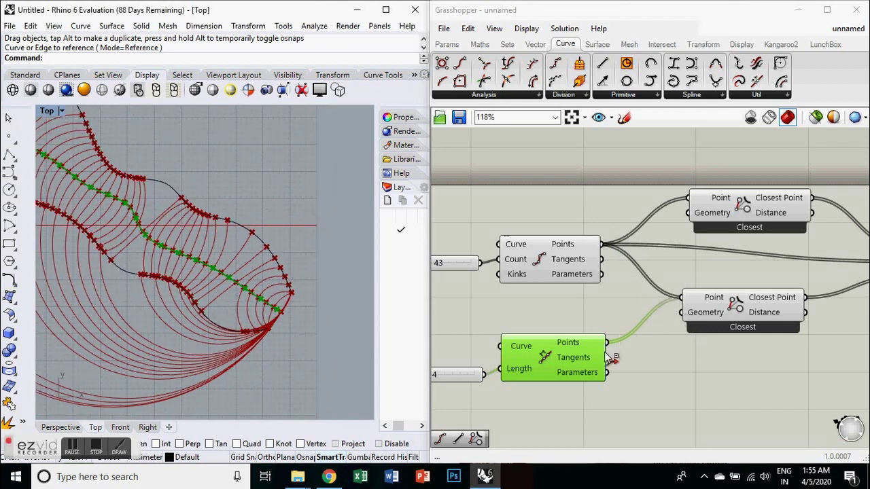
key(ctrl+z)
click(630, 347)
key(ctrl+z)
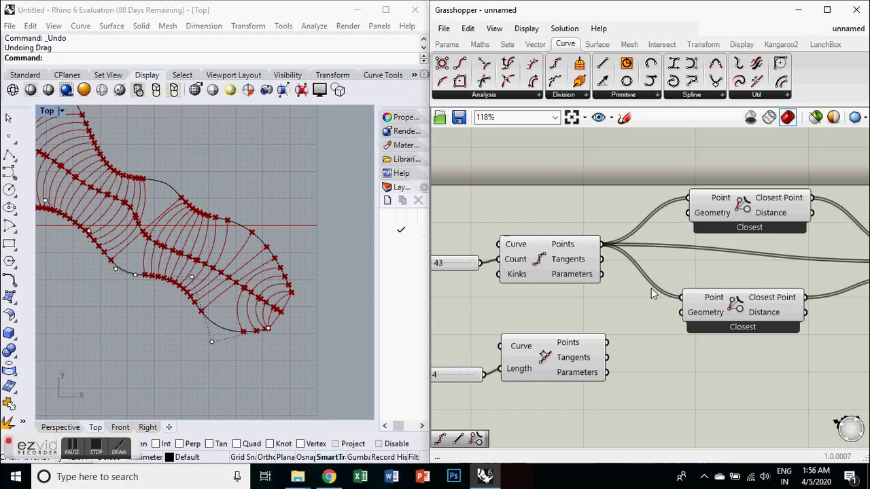
ctrl+shift+drag(604, 247, 606, 342)
drag(743, 325, 785, 395)
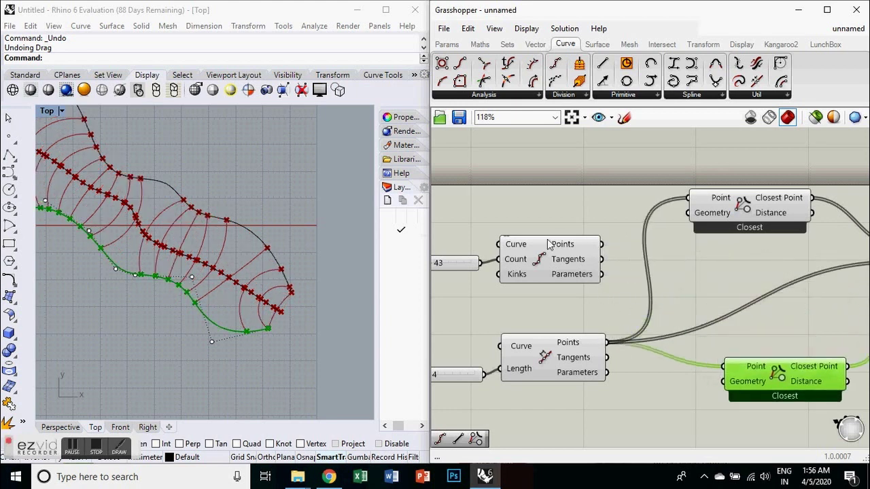
right_drag(713, 404, 660, 359)
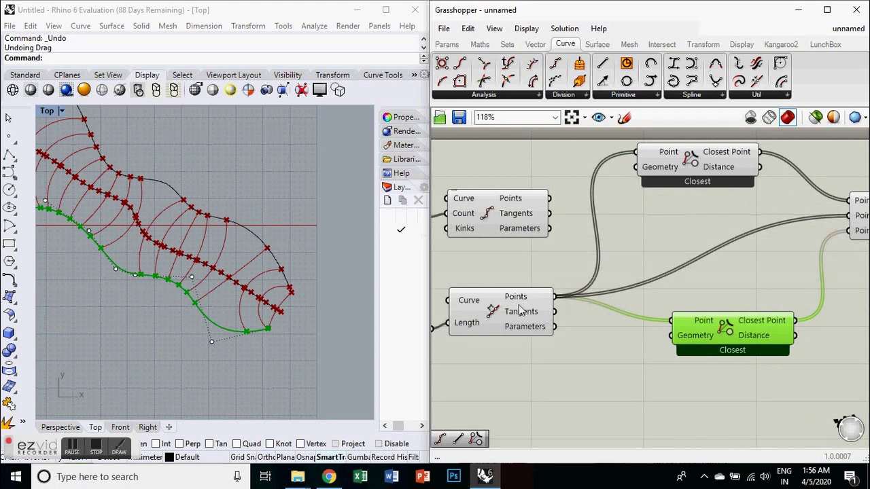
Delete the Divide Curve component together with its count slider
scroll(523, 311, down, 2)
drag(591, 281, 468, 219)
key(Delete)
scroll(567, 264, down, 3)
scroll(566, 264, up, 1)
Raise the division length slider from 3.514 to 4.275 and check the resulting 17 arcs
click(498, 318)
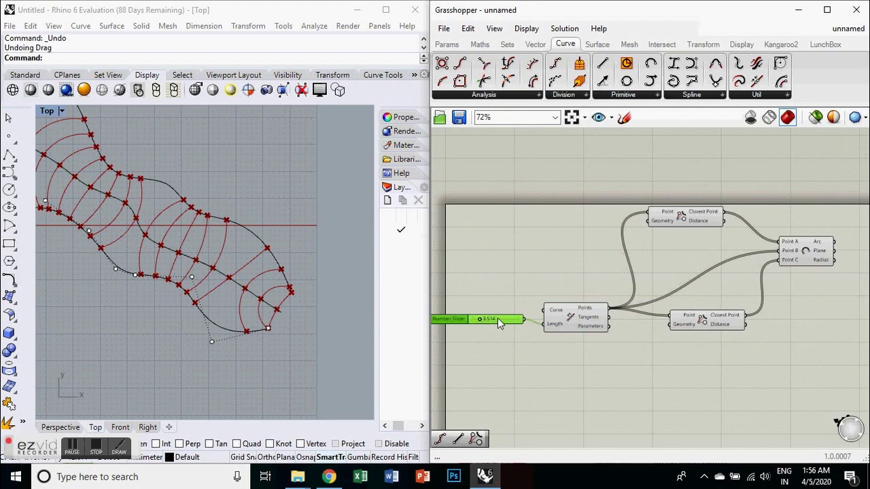
scroll(719, 317, up, 2)
click(240, 268)
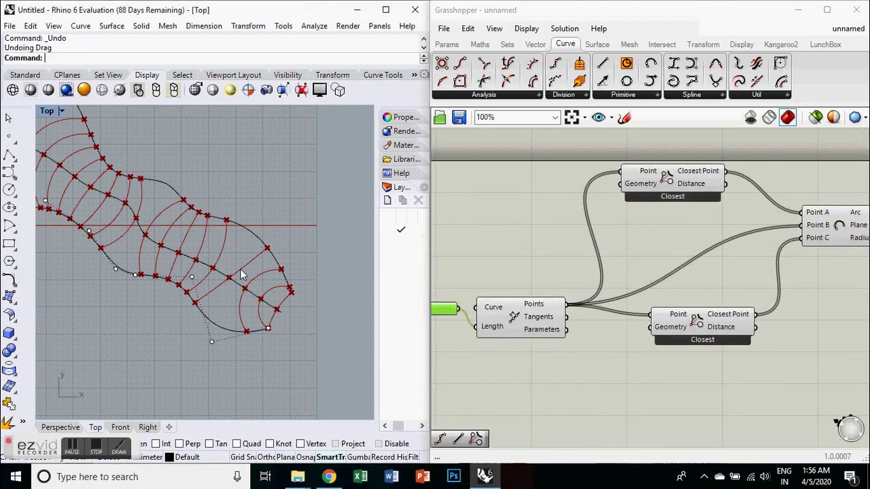
scroll(453, 352, up, 10)
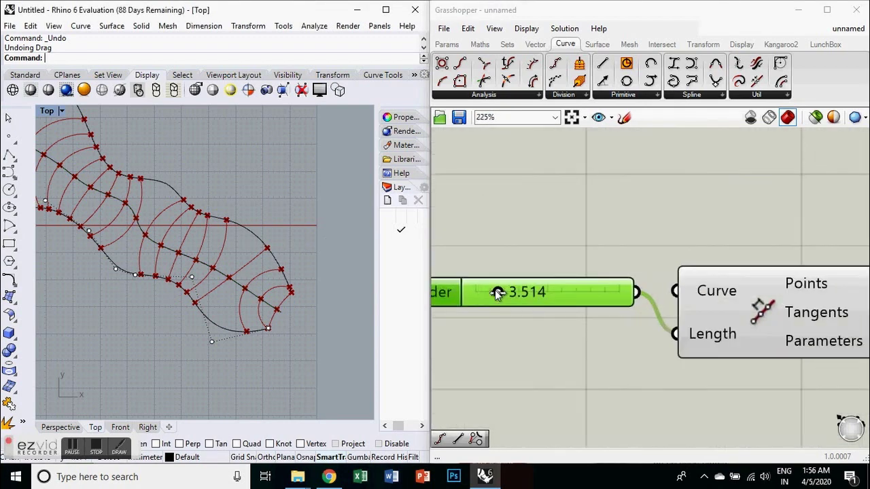
scroll(529, 285, down, 1)
drag(528, 285, 573, 278)
scroll(707, 273, down, 3)
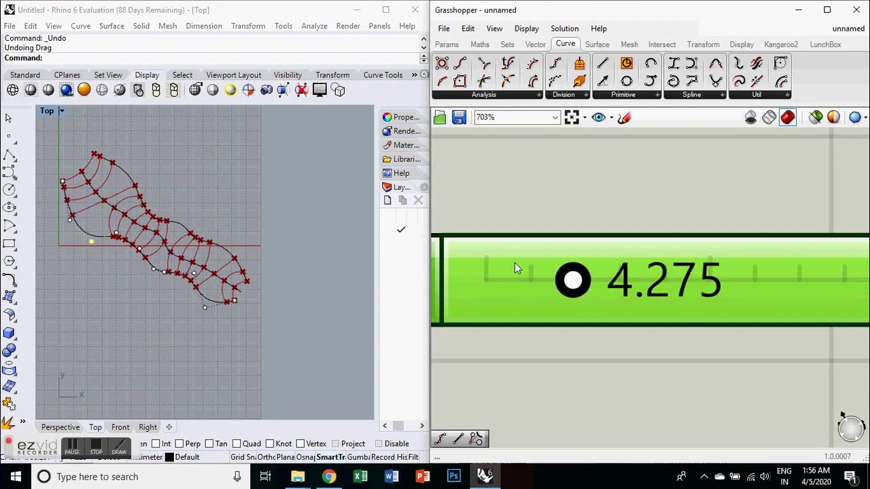
scroll(510, 272, down, 5)
scroll(510, 274, down, 4)
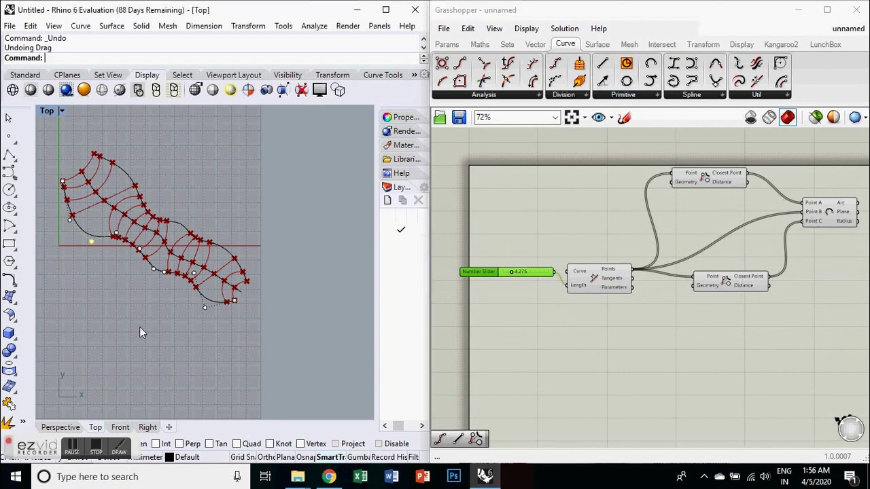
click(74, 451)
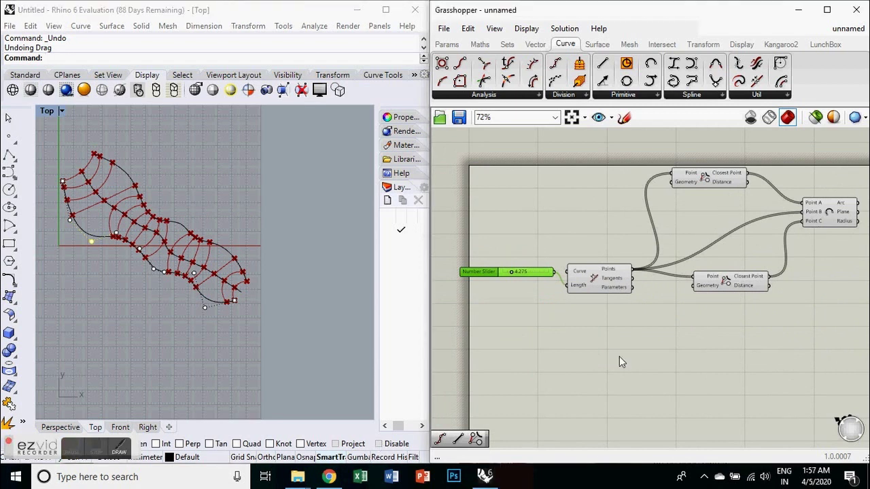
scroll(599, 365, down, 2)
scroll(626, 320, up, 2)
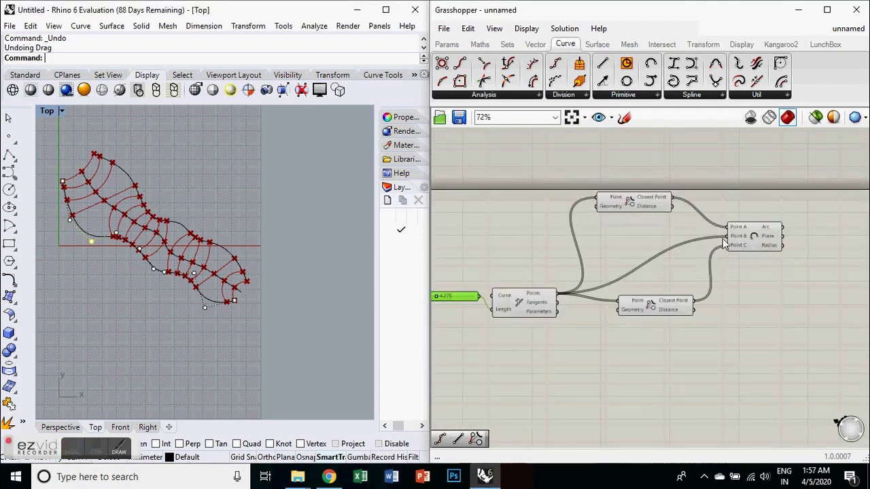
scroll(723, 238, up, 4)
scroll(748, 255, down, 3)
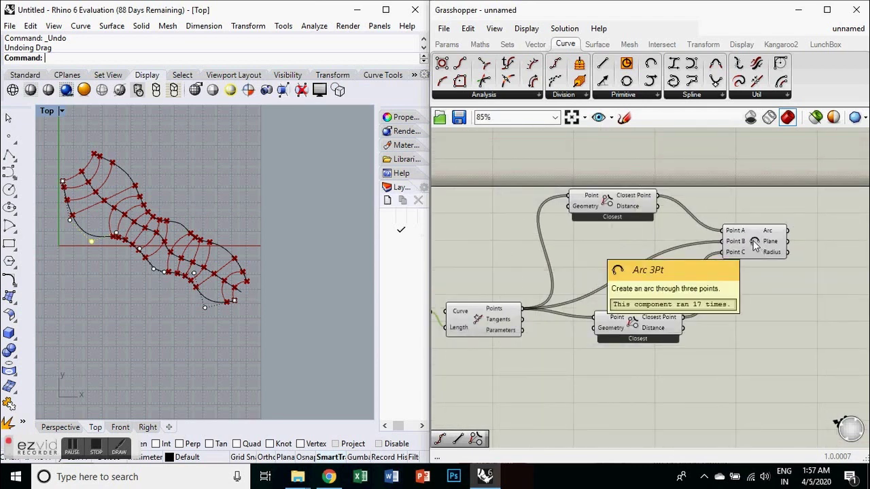
Bake the Arc 3Pt output with the Default layer chosen in the bake attributes
right_click(756, 246)
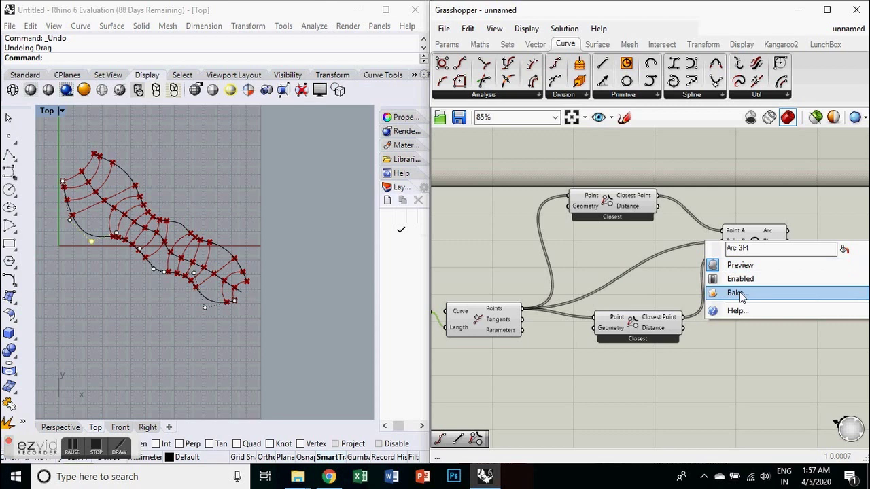
click(716, 297)
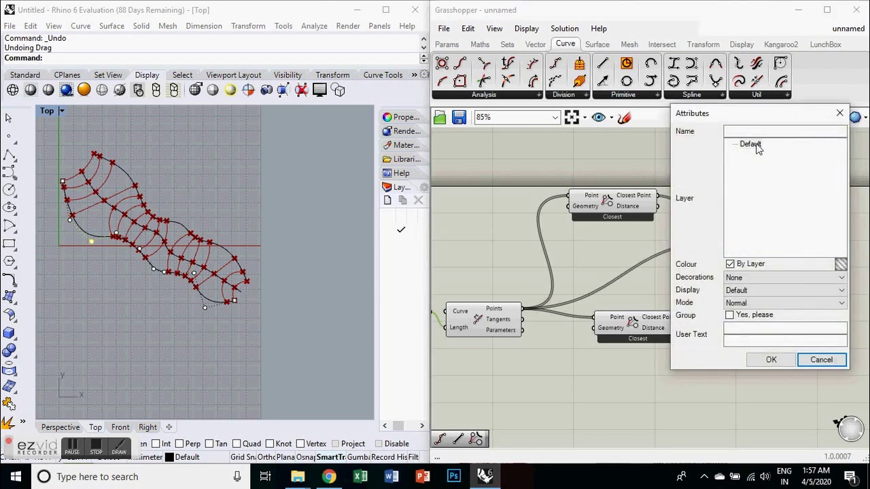
click(751, 144)
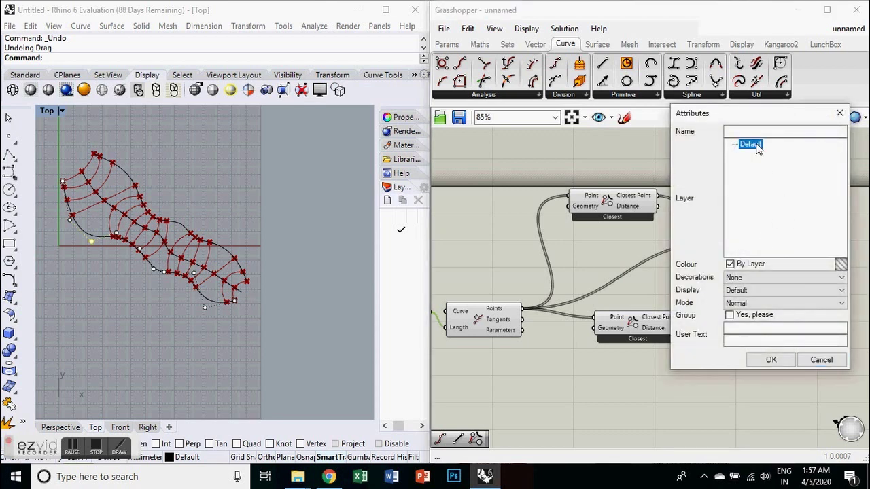
click(768, 361)
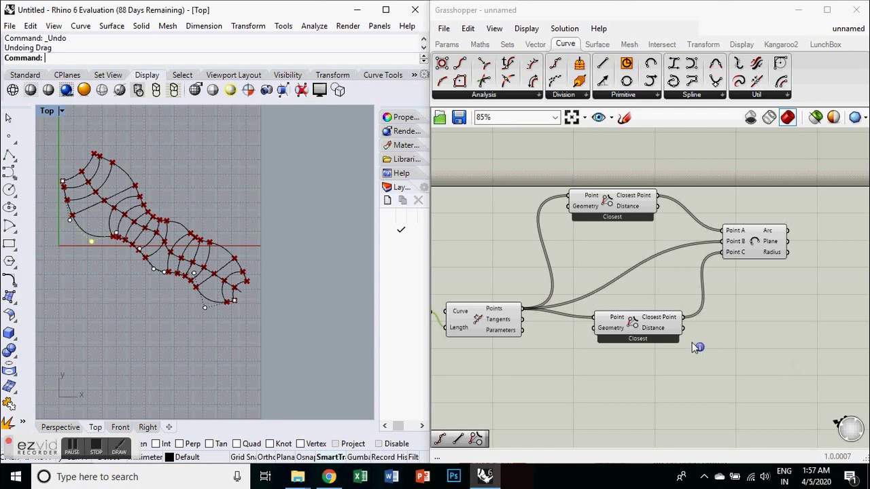
click(637, 326)
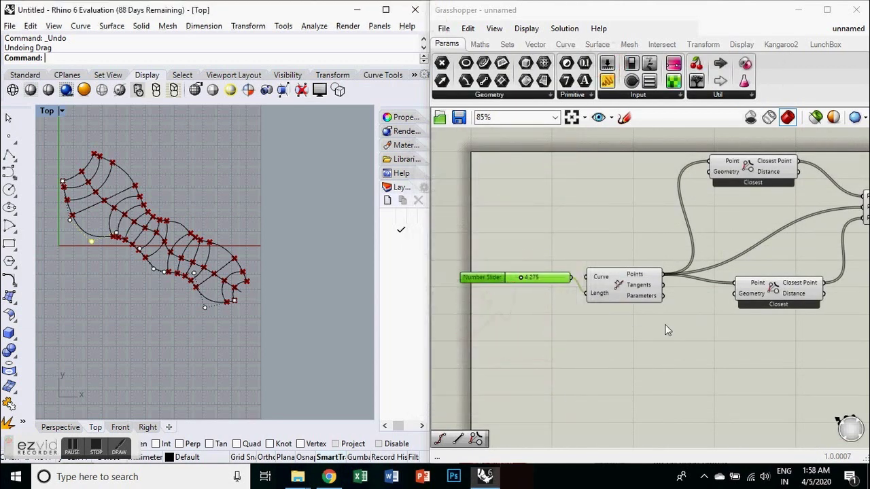
scroll(561, 286, down, 1)
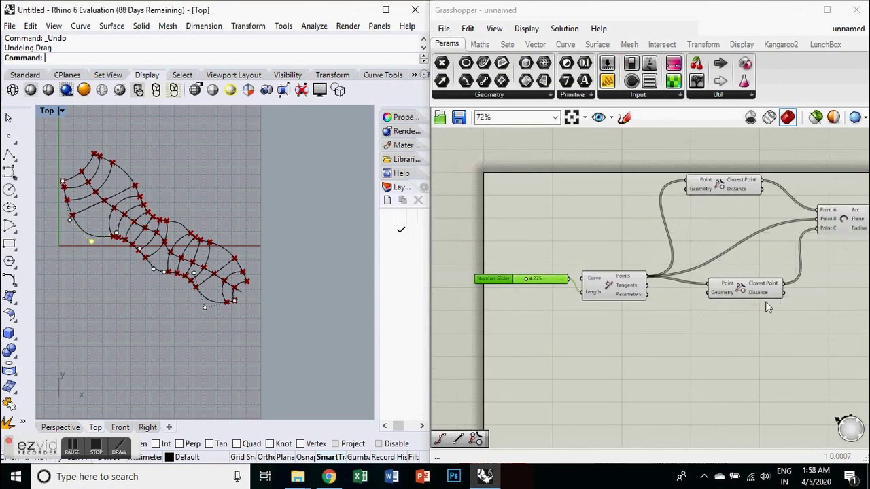
scroll(715, 405, down, 2)
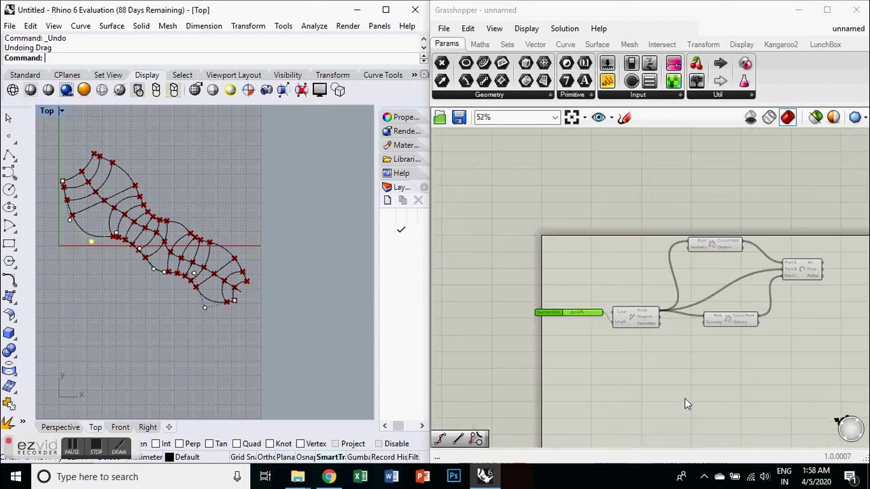
scroll(750, 388, up, 1)
click(468, 27)
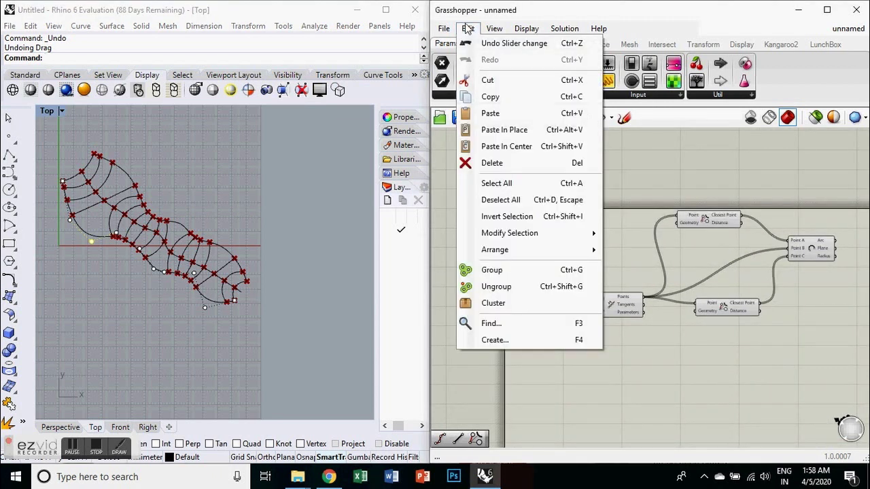
click(497, 323)
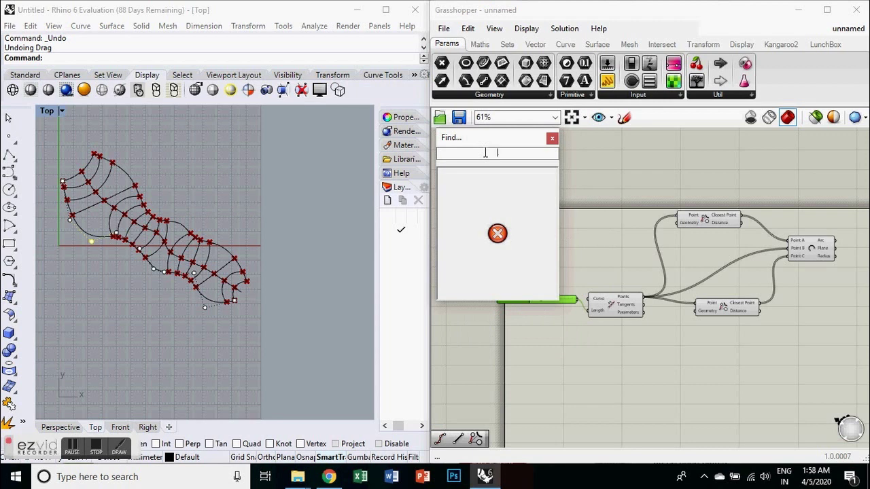
text(ivide)
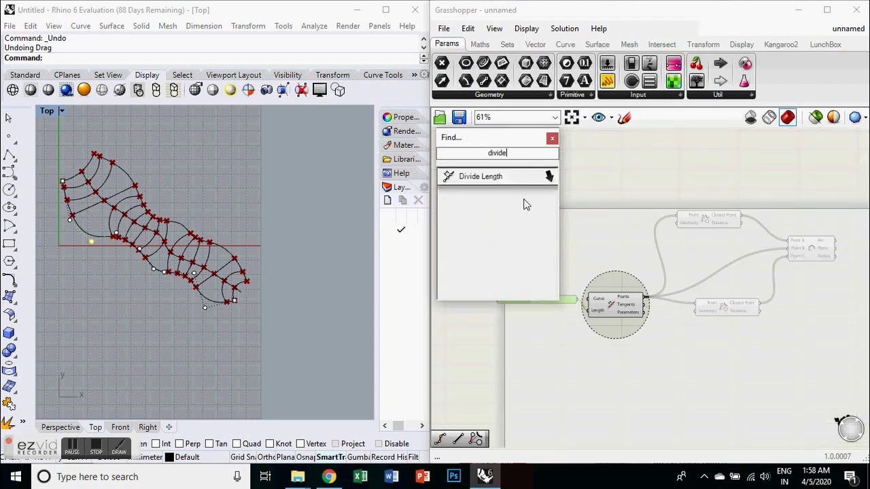
drag(483, 149, 528, 295)
click(556, 298)
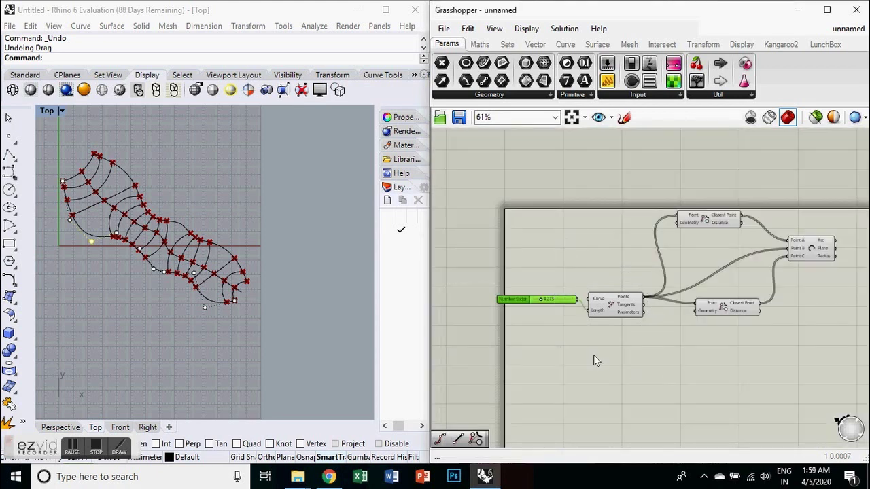
Switch off the Divide Length points preview through its radial menu
scroll(609, 346, up, 3)
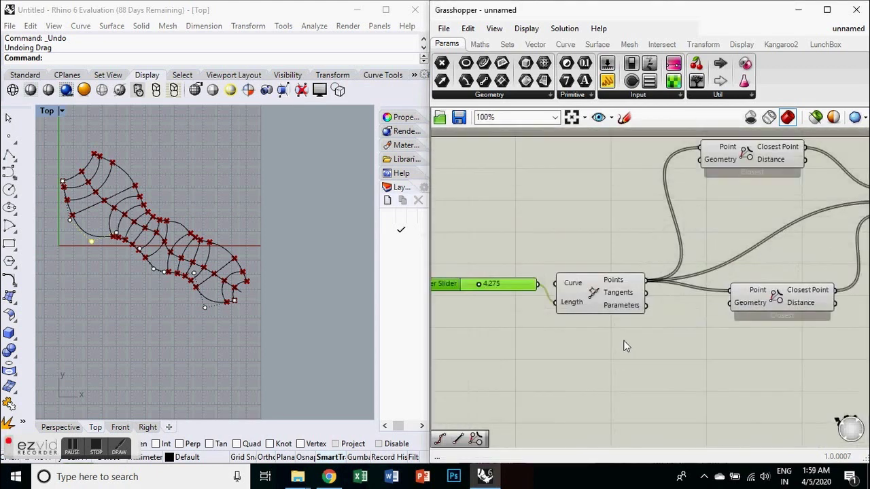
click(603, 289)
middle_click(603, 288)
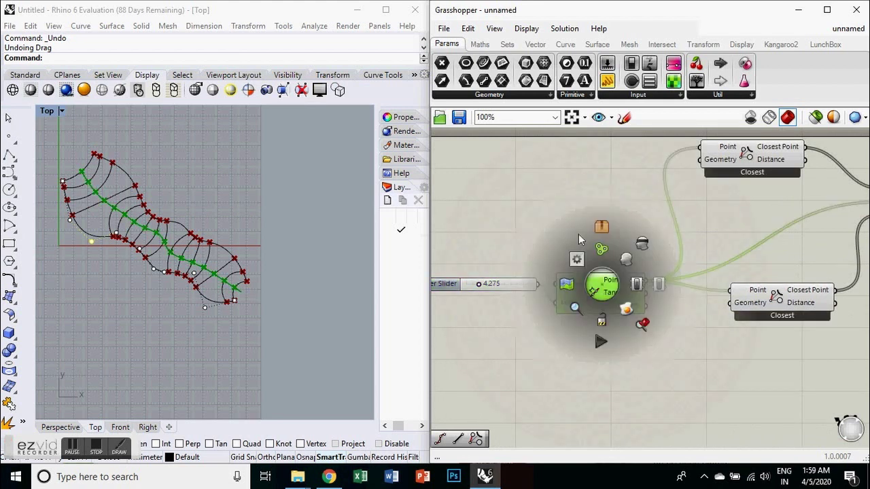
click(642, 246)
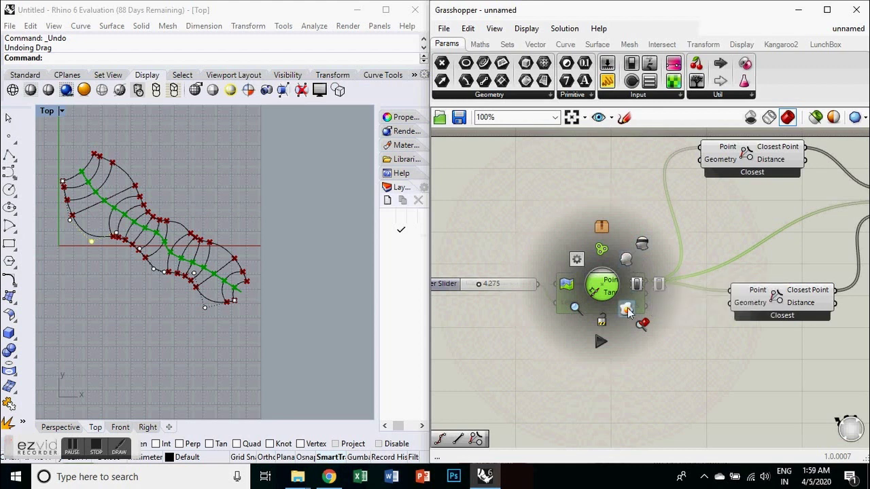